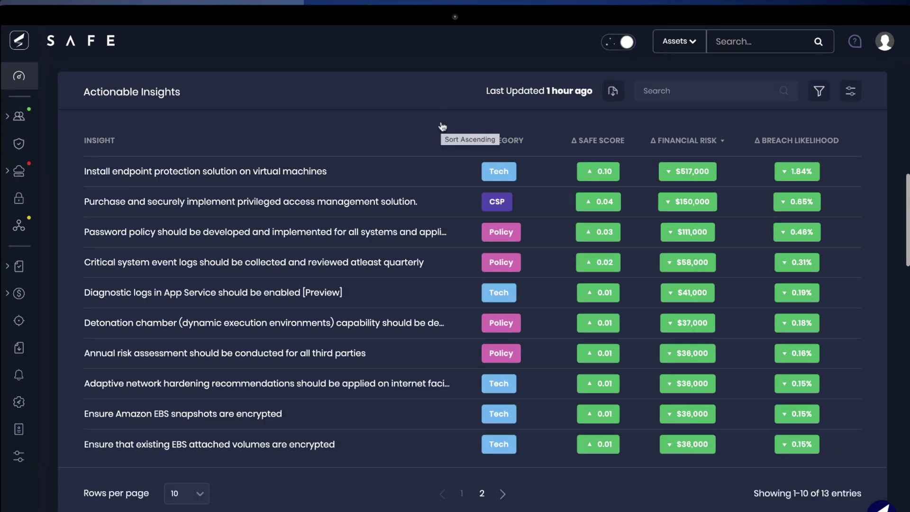
scroll(442, 126, "up", 3)
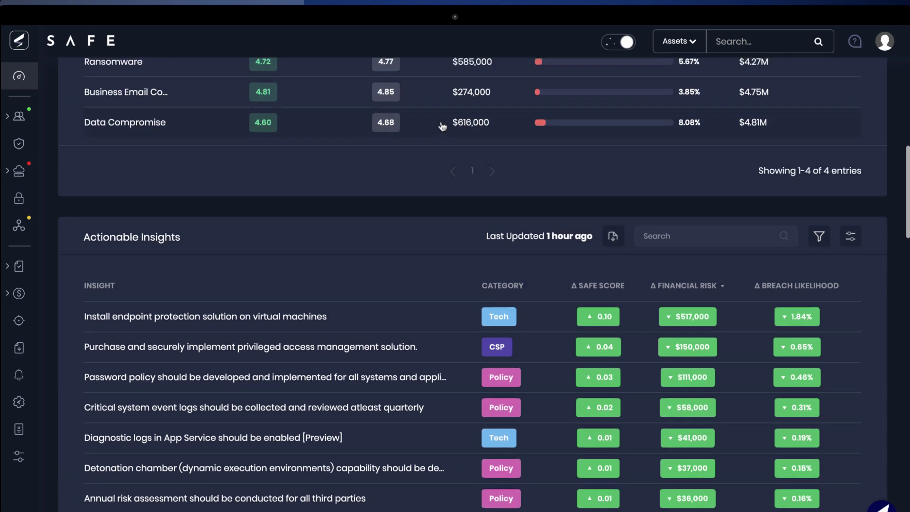
scroll(441, 126, "up", 2)
scroll(442, 126, "up", 2)
scroll(441, 126, "up", 1)
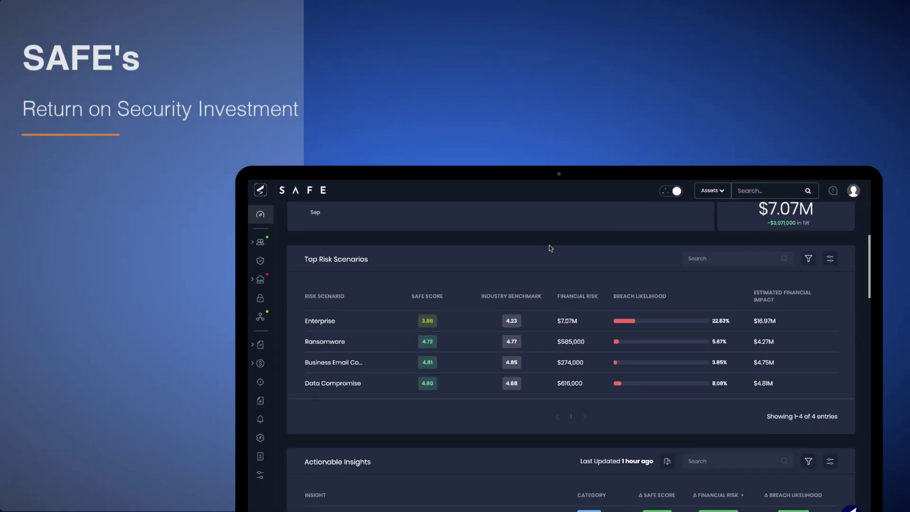
scroll(549, 248, "up", 1)
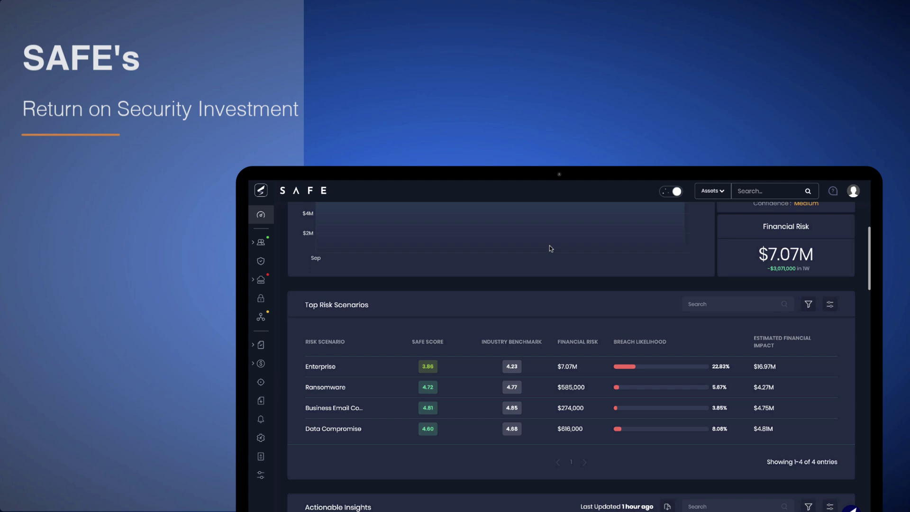
scroll(550, 248, "up", 2)
scroll(549, 248, "up", 2)
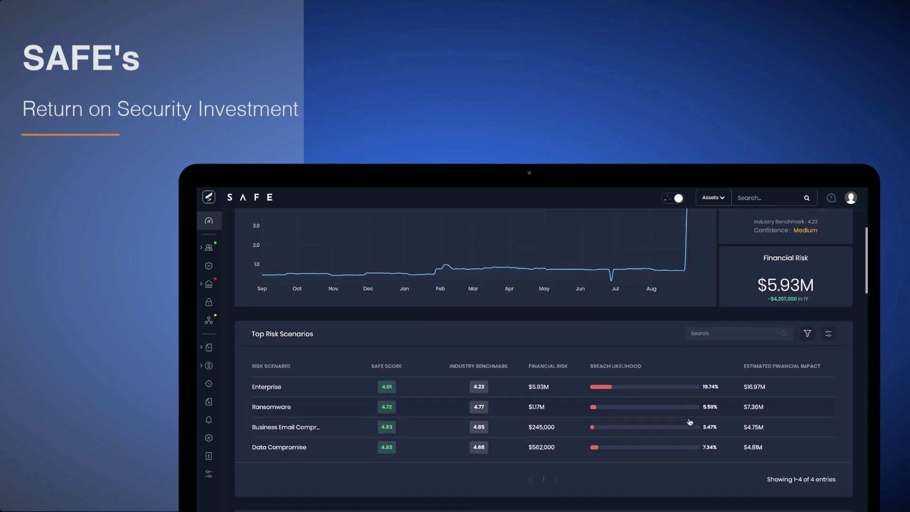
scroll(688, 420, "down", 1)
scroll(688, 420, "down", 1)
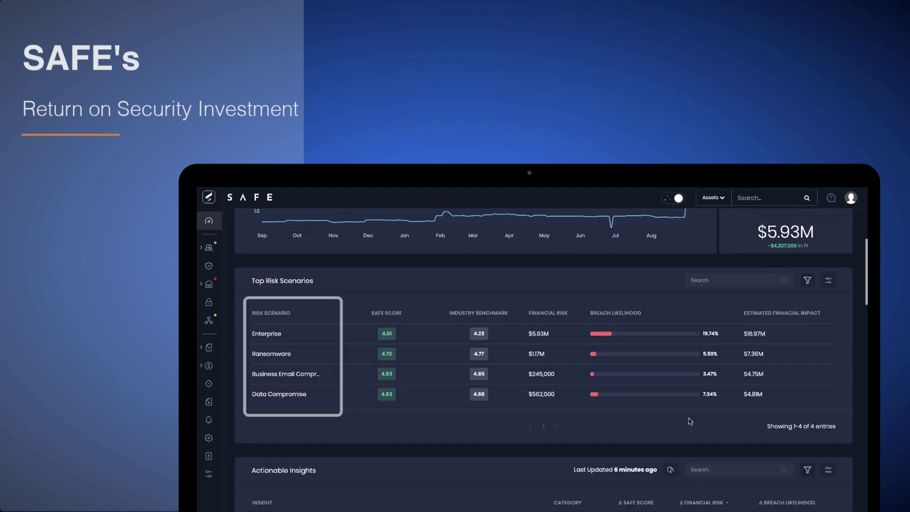